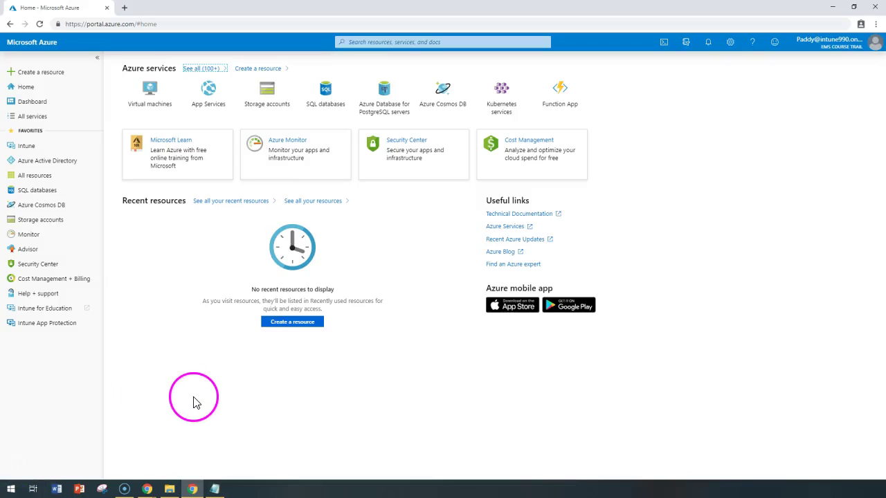
Open the list of device configuration profiles in Intune.
left_click(25, 145)
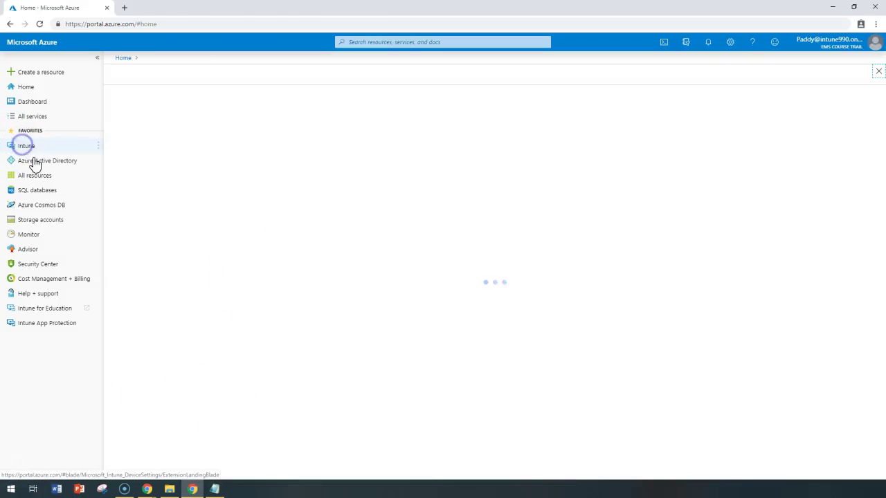
left_click(183, 191)
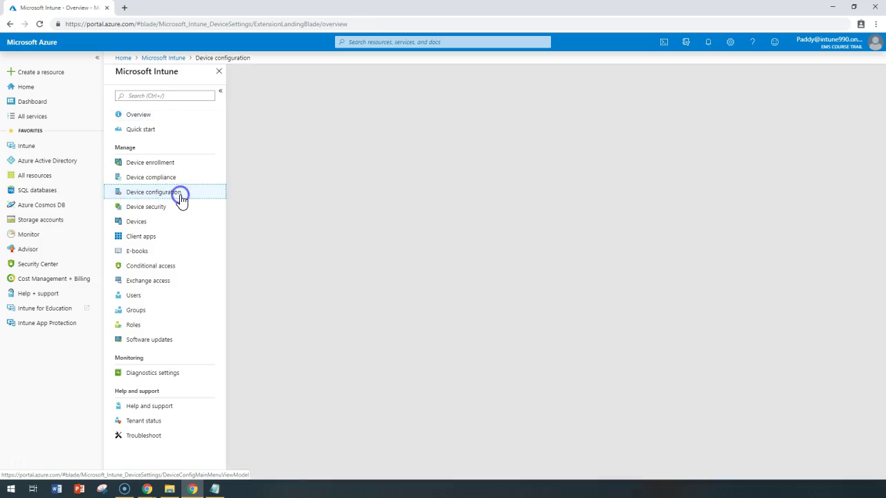
left_click(230, 114)
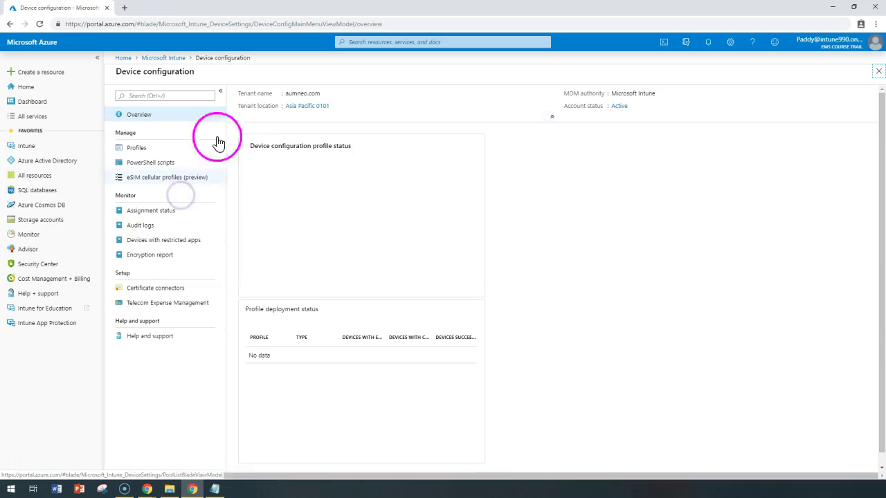
left_click(141, 148)
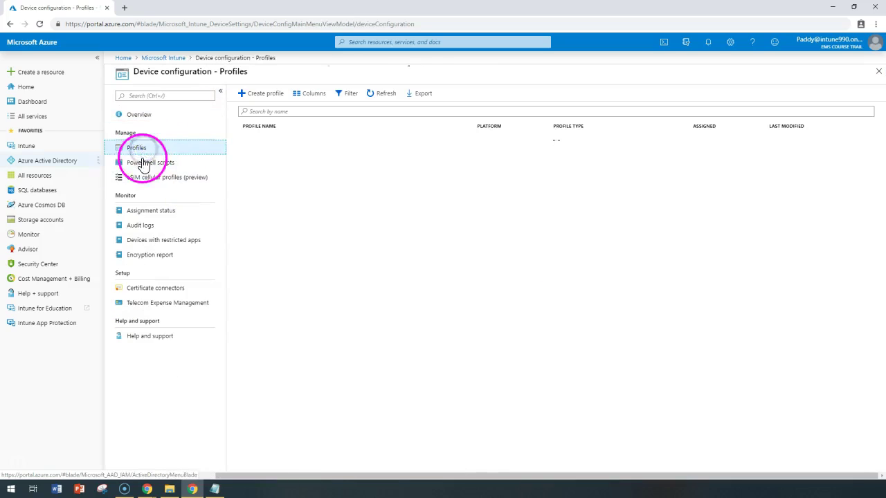
Create a profile named "Administrative Template Profile" for Windows 10 and later with the Administrative Templates profile type.
left_click(260, 93)
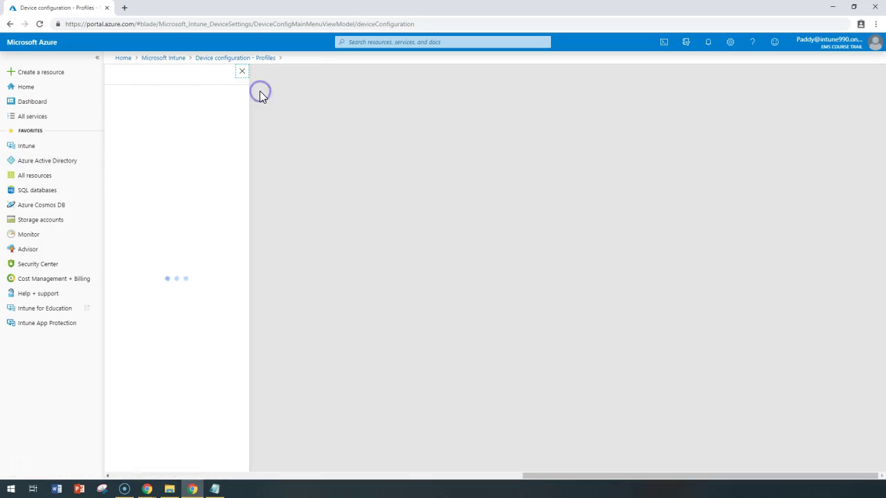
left_click(230, 166)
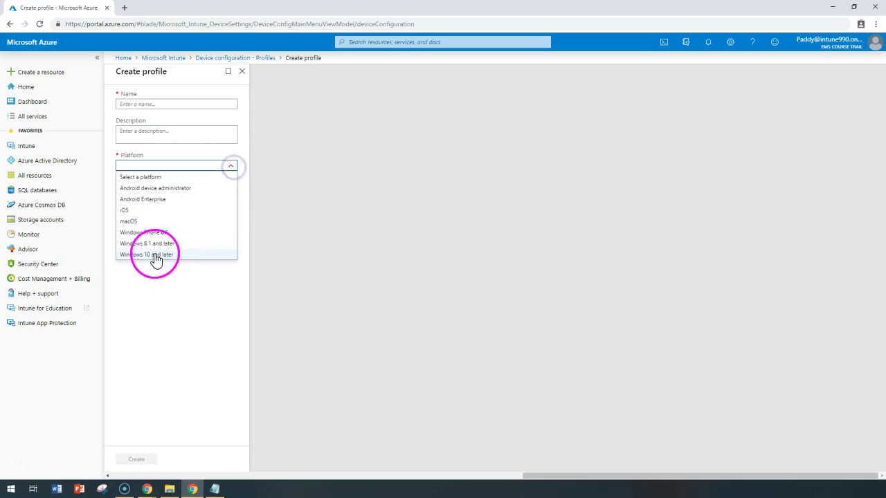
left_click(153, 254)
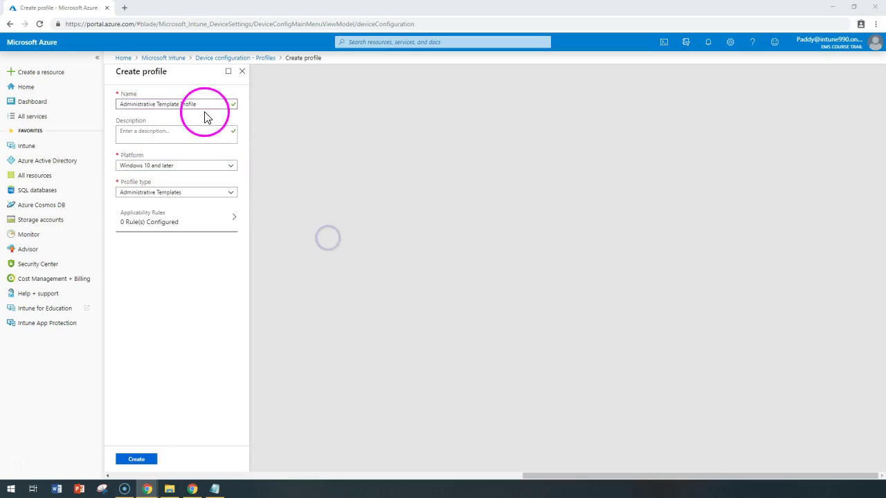
left_click(204, 105)
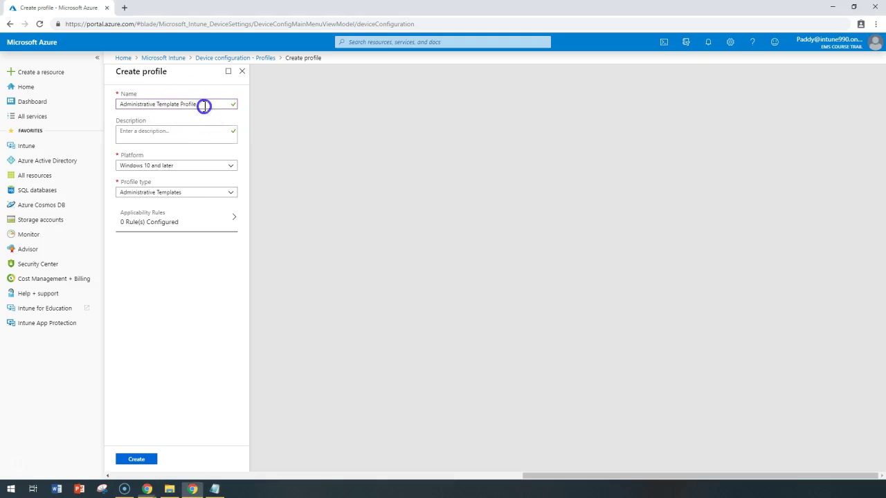
left_click(166, 200)
left_click(204, 197)
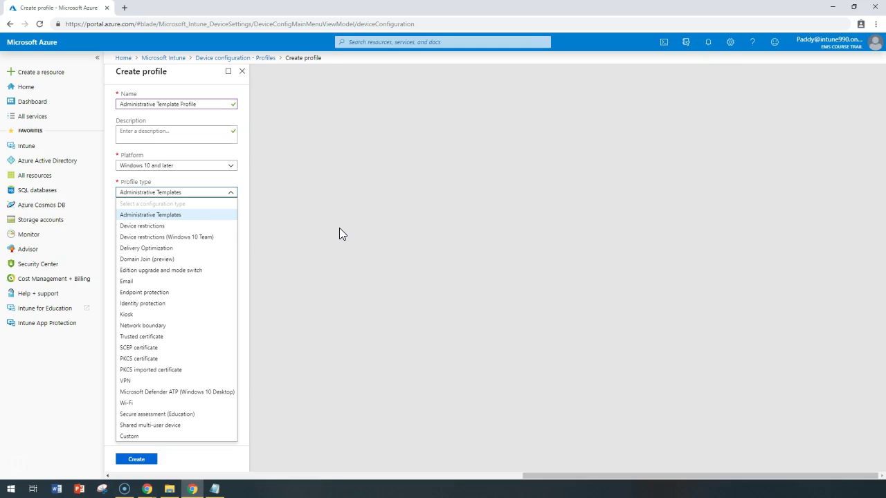
left_click(196, 215)
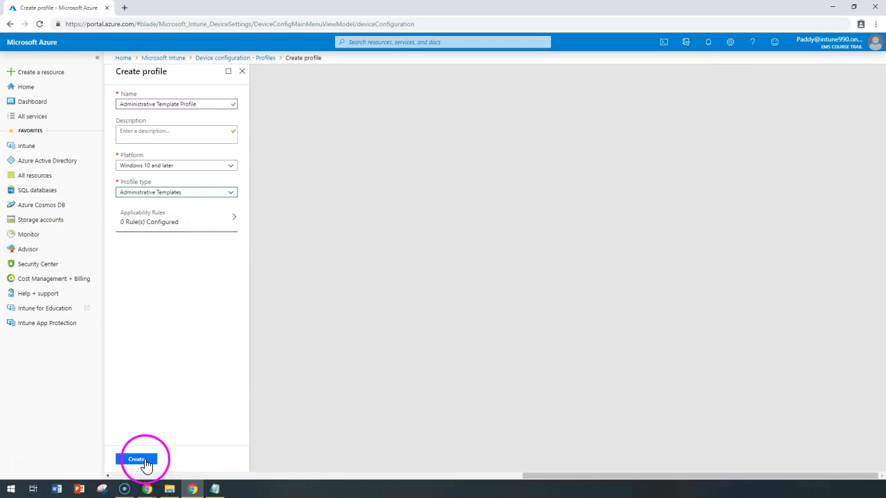
left_click(140, 460)
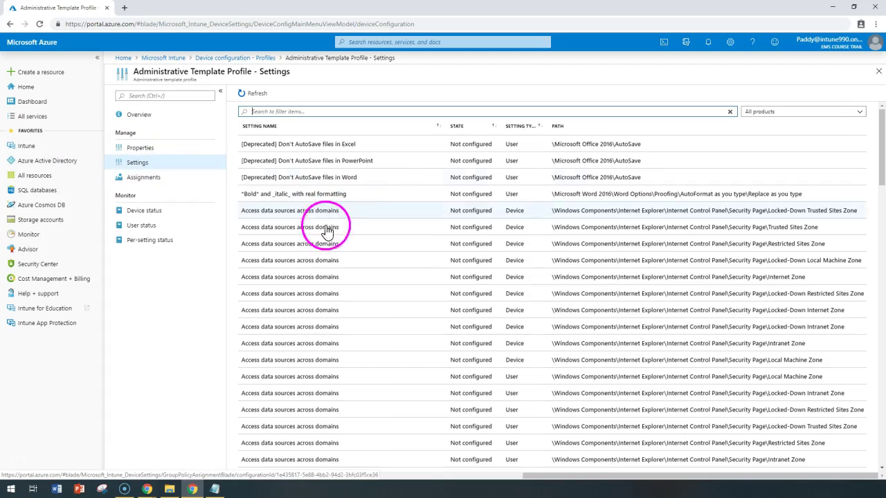
Browse the profile's available settings through the end of the first page and on to page 2.
scroll(626, 263, "down", 6)
scroll(664, 387, "down", 10)
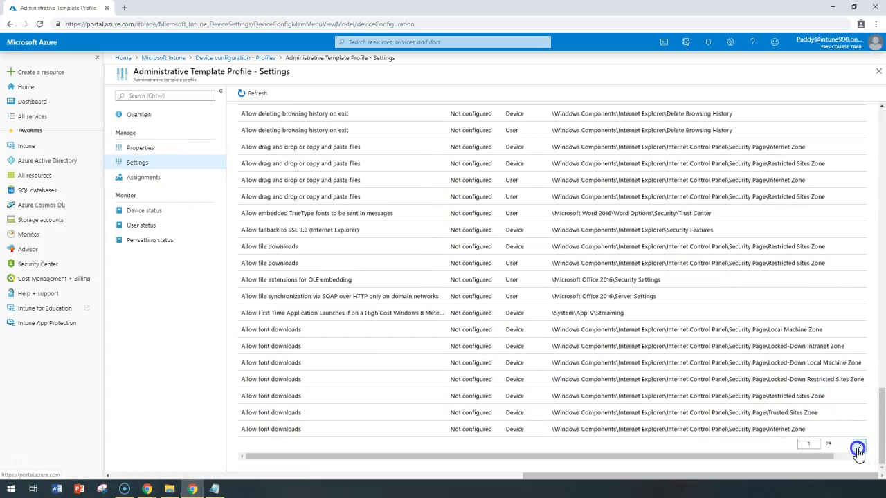
left_click(860, 448)
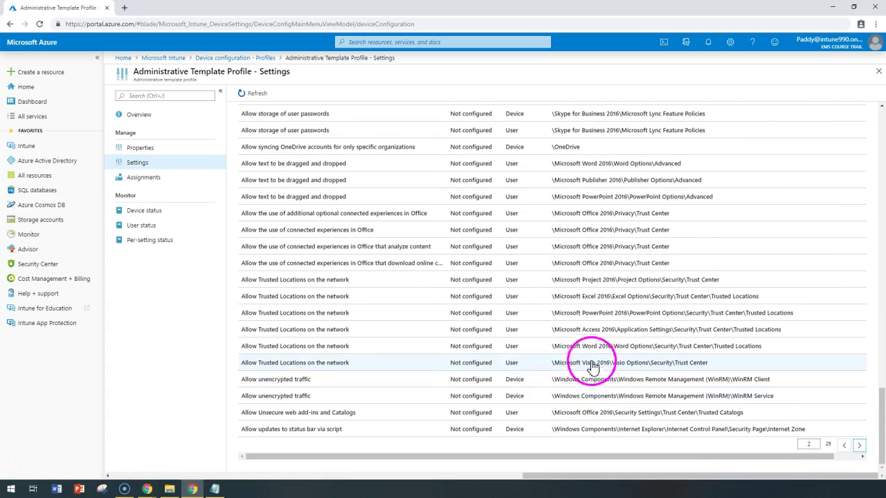
scroll(564, 363, "up", 15)
scroll(585, 353, "up", 5)
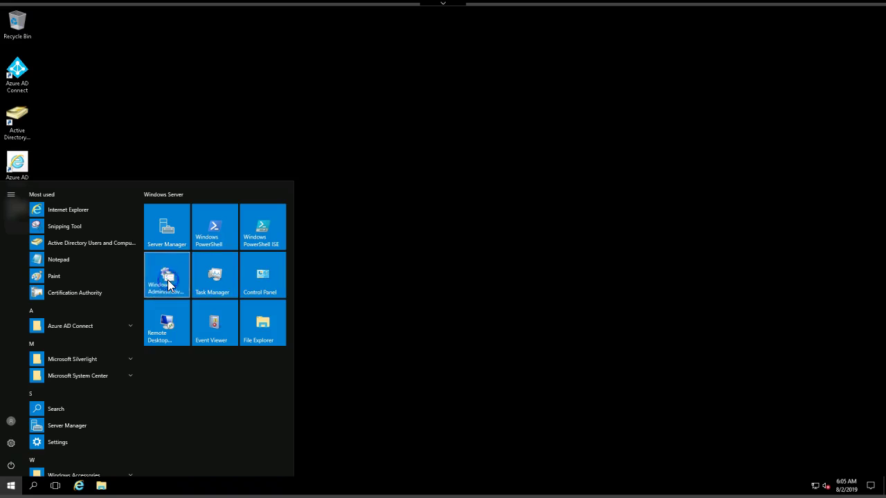
On the domain controller, open Group Policy Management from the Windows Administrative Tools.
left_click(168, 283)
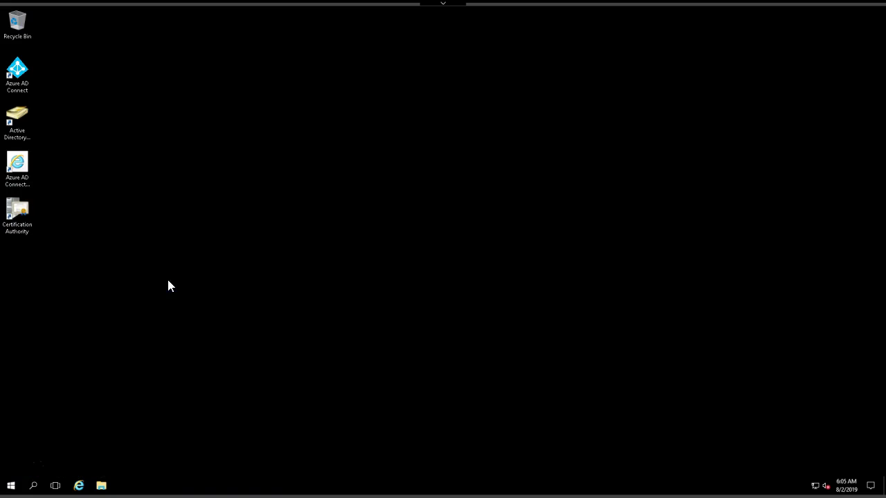
left_click(355, 296)
double_click(355, 295)
left_click(355, 296)
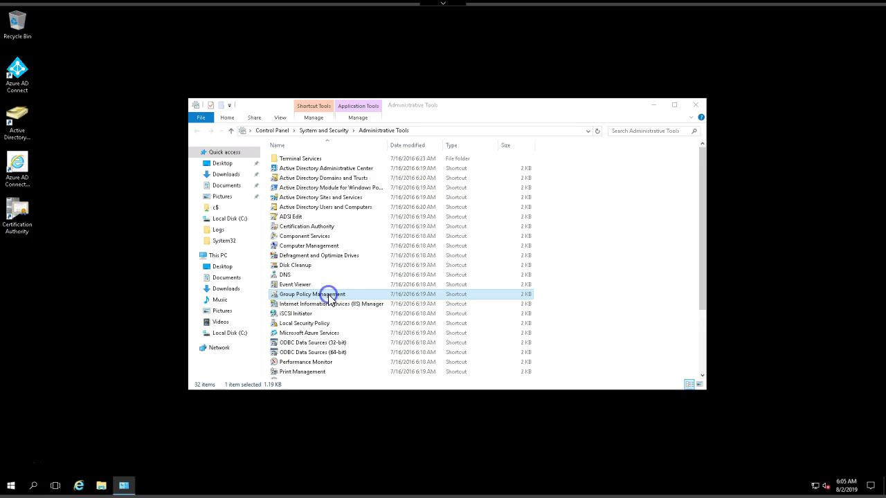
left_click(355, 296)
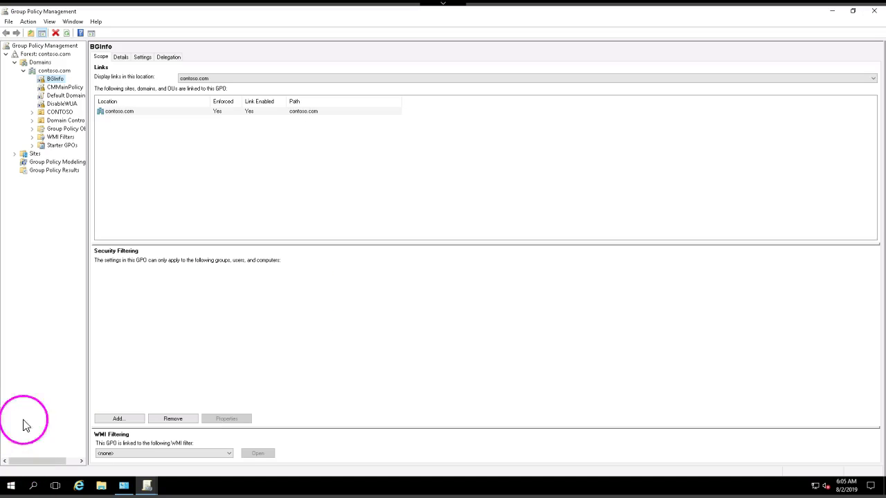
Create a GPO with the default name "New Group Policy Object" under contoso.com's Group Policy Objects, without a starter GPO.
double_click(59, 129)
right_click(70, 129)
left_click(79, 135)
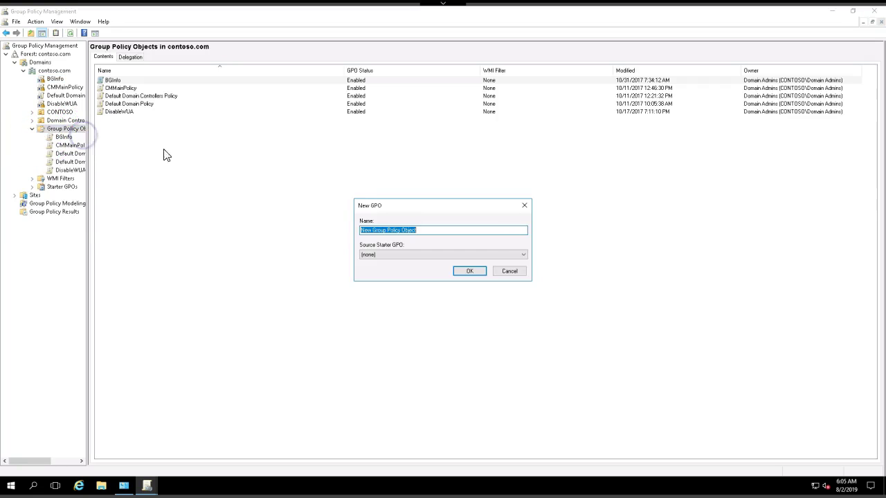
left_click(477, 269)
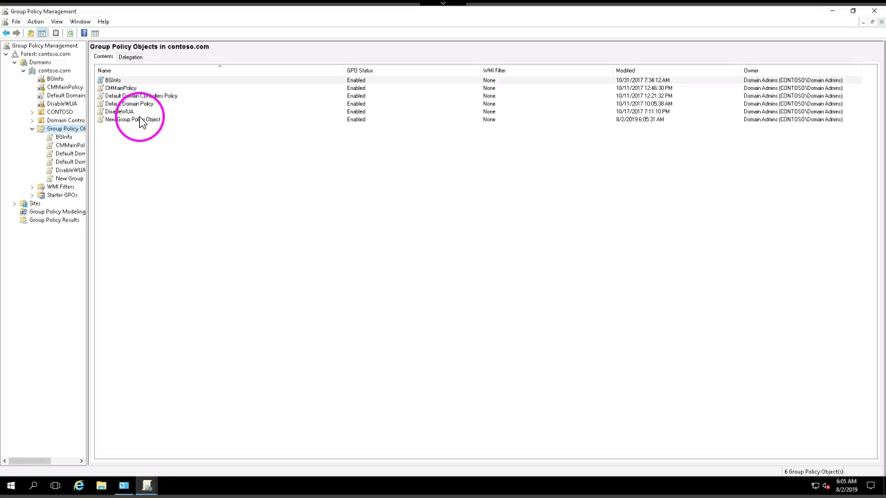
Open New Group Policy Object for editing and maximize the Group Policy Management Editor.
right_click(138, 119)
left_click(173, 123)
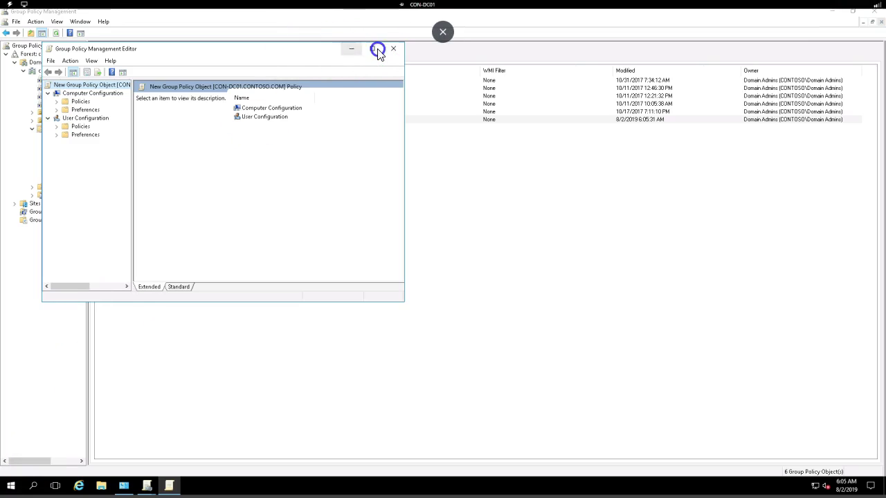
left_click(372, 48)
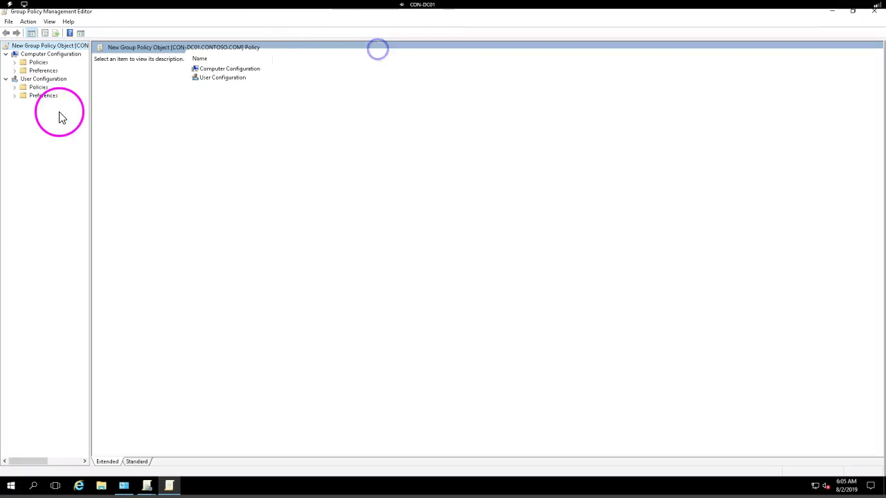
Expand the computer preferences and the user policies and preferences, and show the user Administrative Templates folders.
left_click(15, 72)
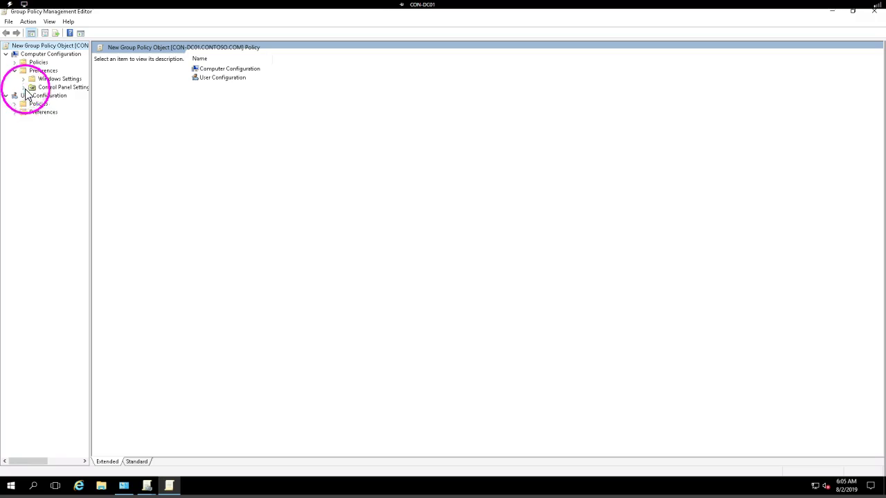
left_click(14, 112)
left_click(14, 104)
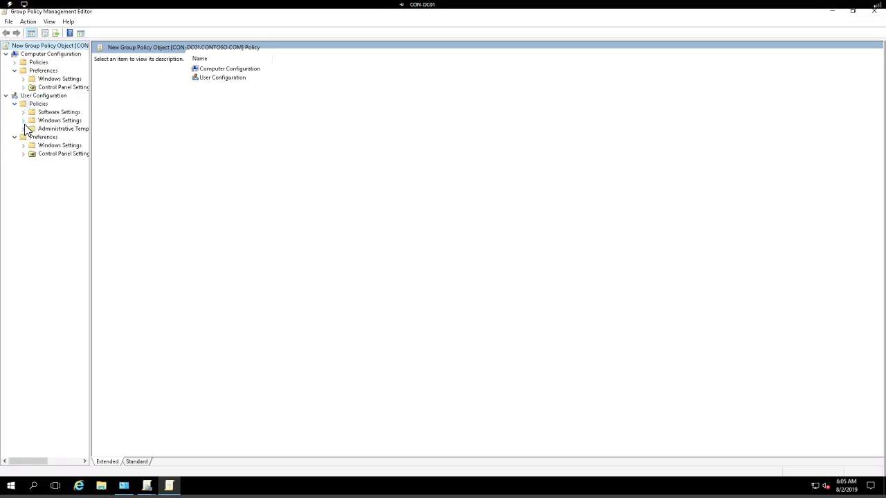
left_click(22, 128)
left_click(66, 130)
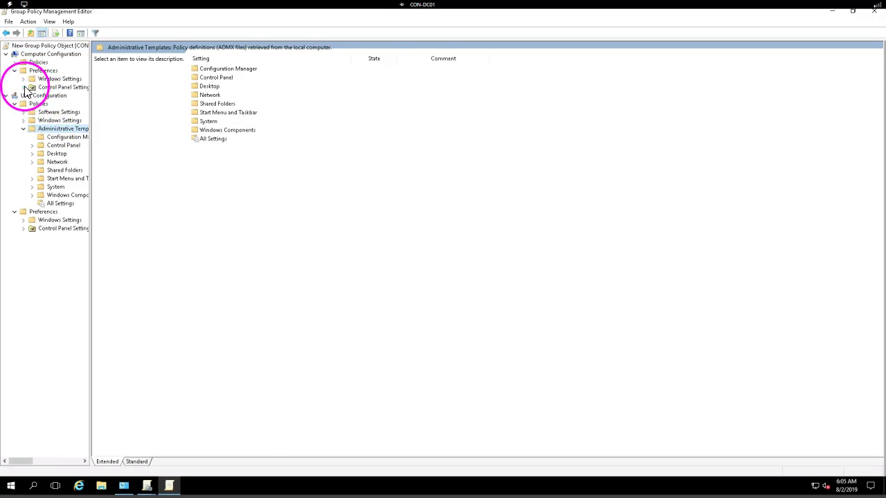
Look through the user Windows Components with a wider tree, and list all user Administrative Templates settings sorted by path.
left_click(32, 195)
left_click_drag(88, 222, 269, 226)
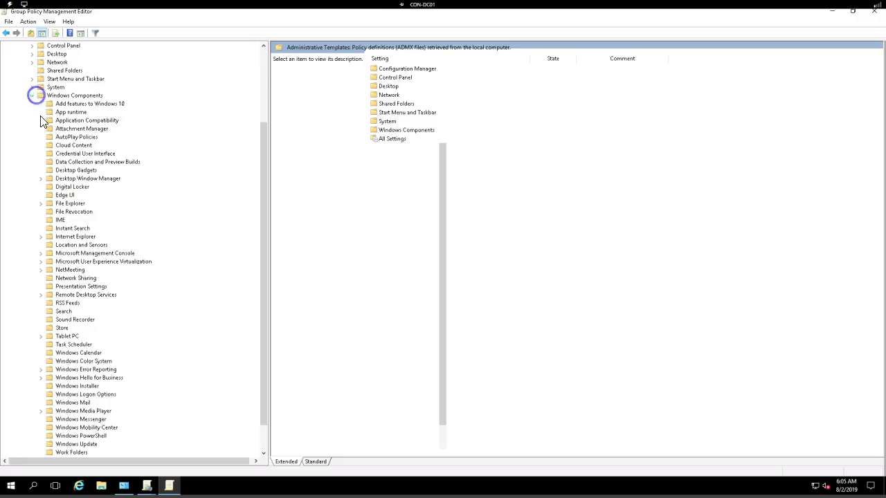
left_click(32, 96)
left_click(66, 205)
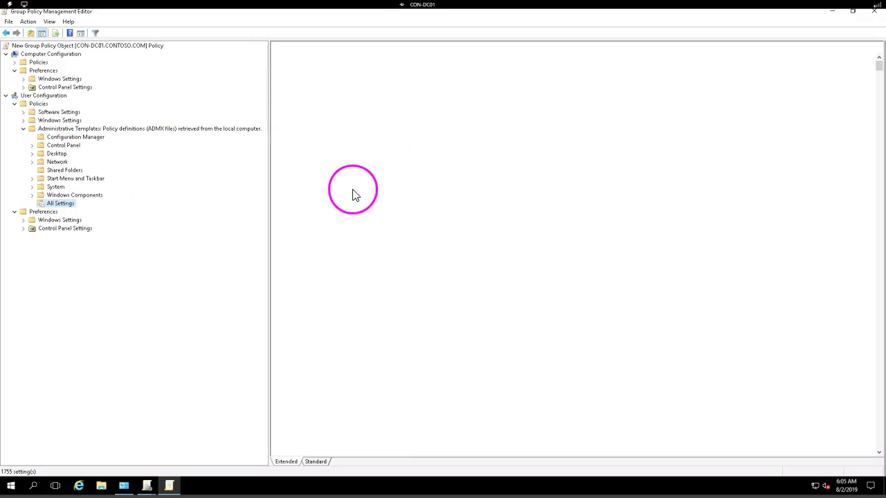
left_click(727, 59)
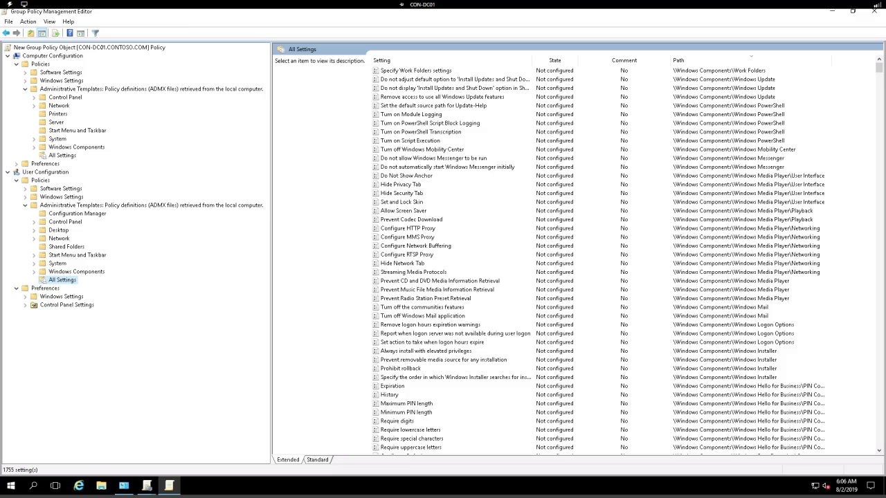
List all computer Administrative Templates settings sorted by path, and compare the Computer Configuration and User Configuration nodes.
left_click(63, 155)
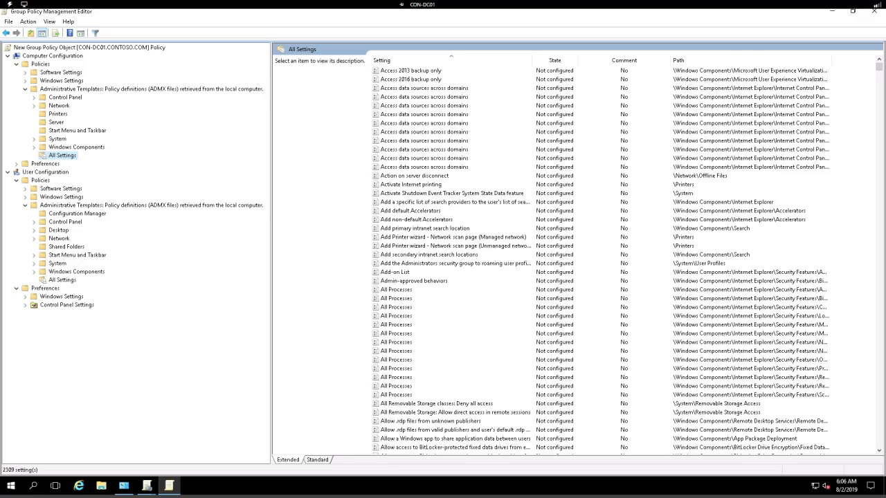
left_click(735, 62)
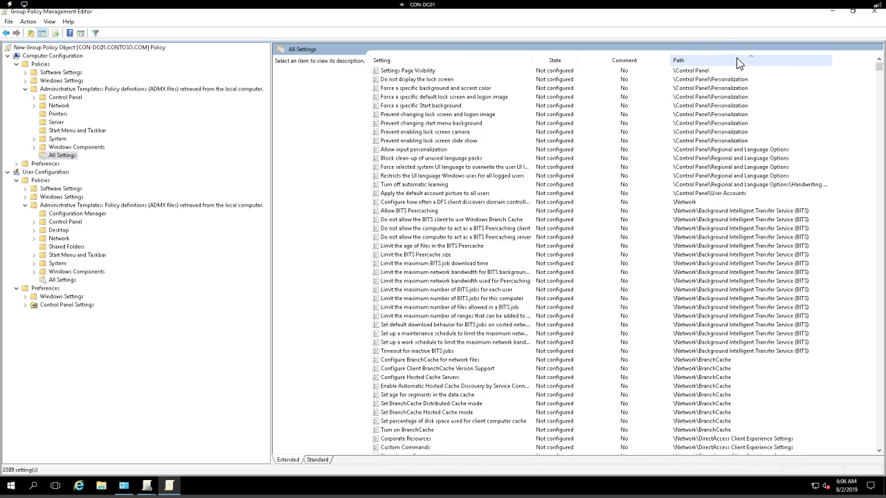
left_click(737, 62)
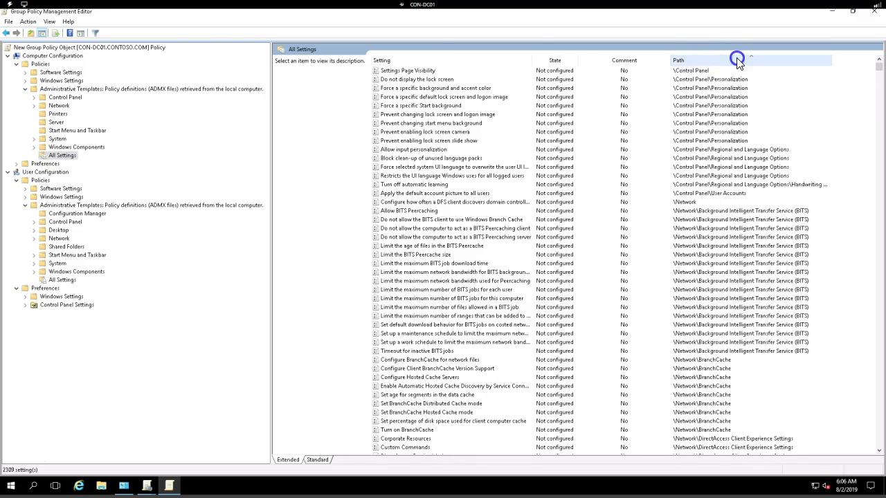
left_click(47, 55)
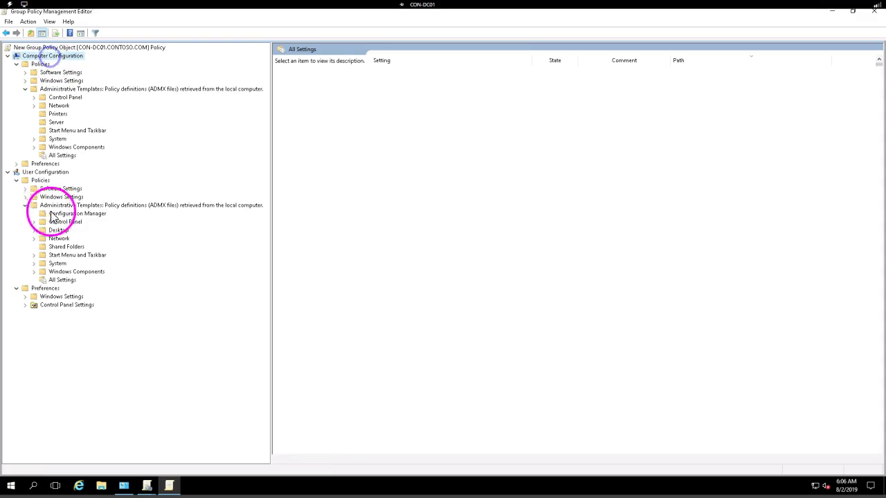
left_click(47, 173)
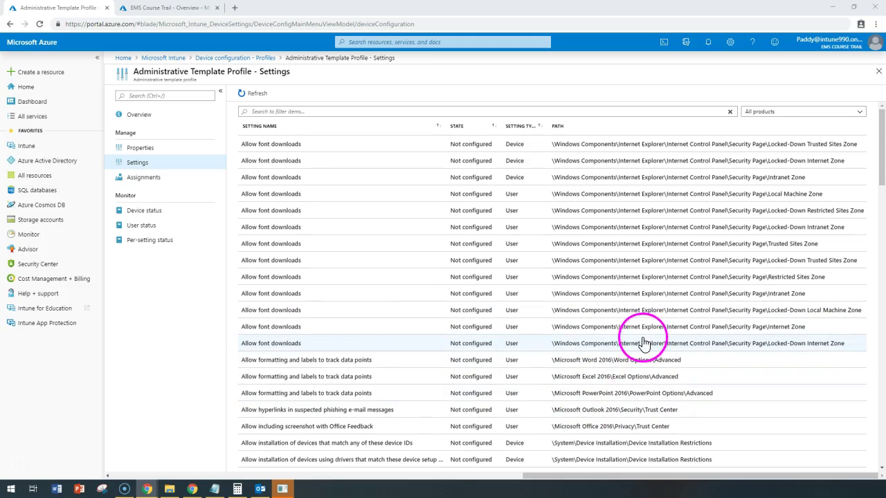
Switch to the Azure portal and filter the Administrative Template Profile's settings by "home page".
left_click(295, 113)
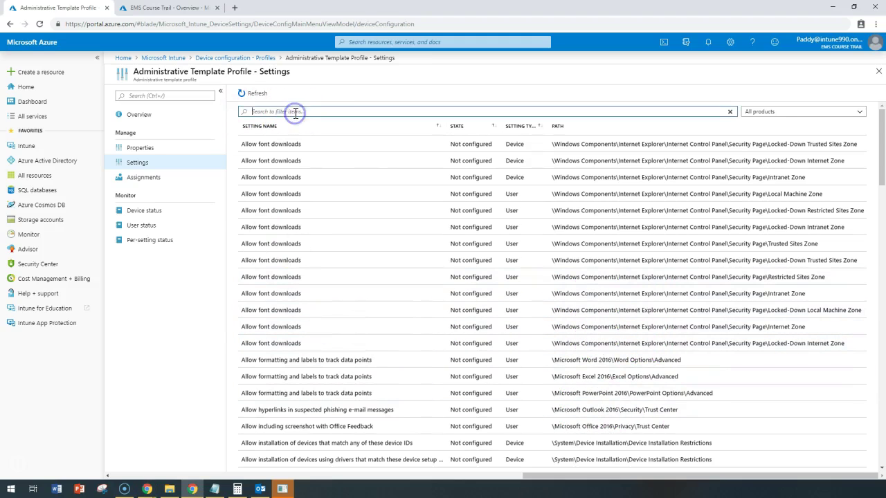
type("home page")
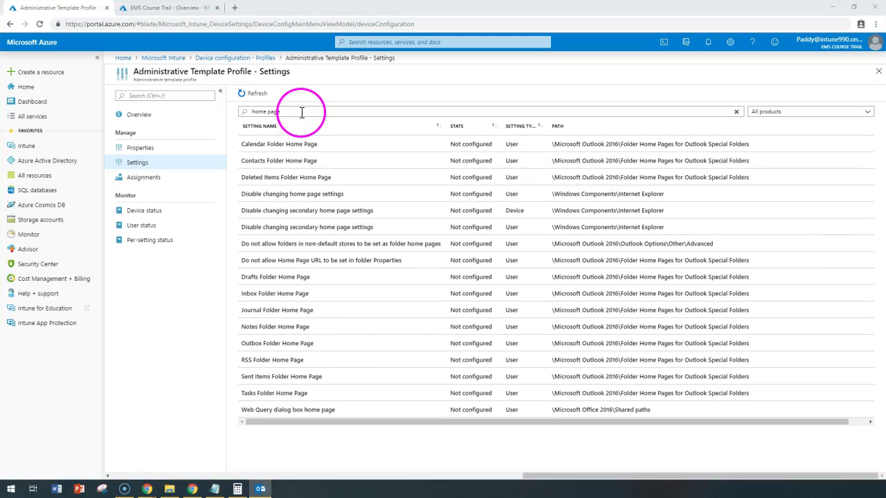
triple_click(301, 112)
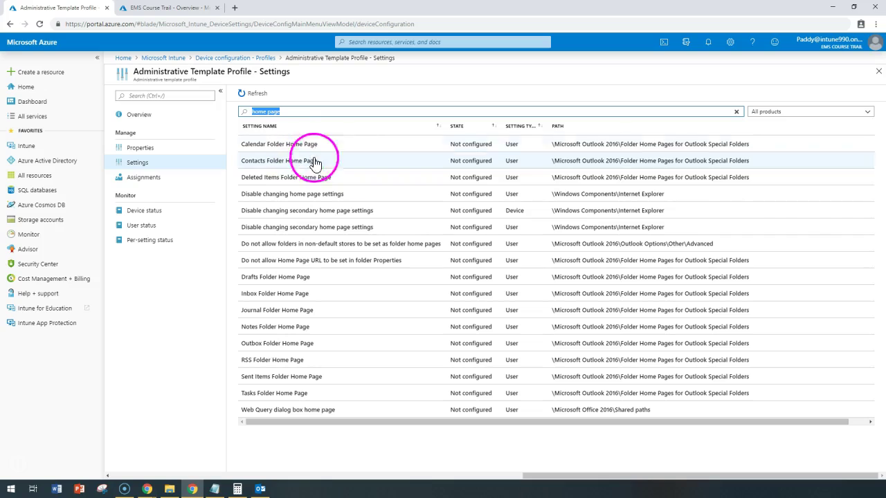
left_click(867, 112)
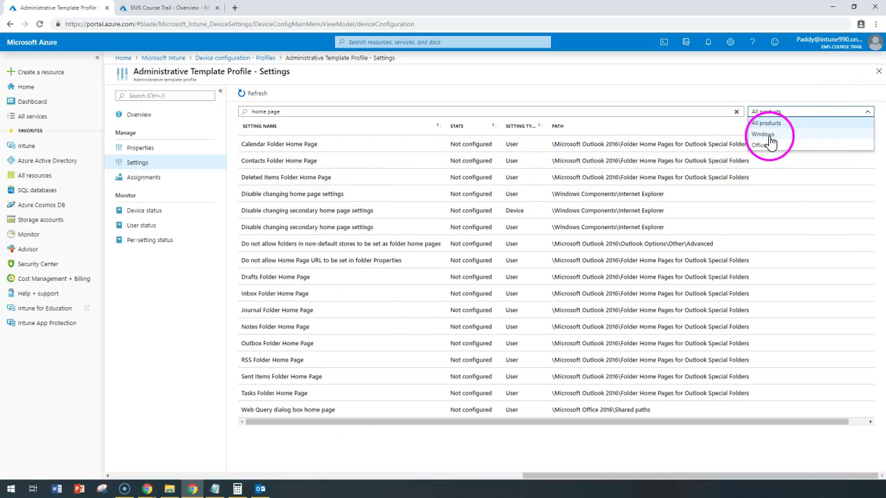
left_click(765, 135)
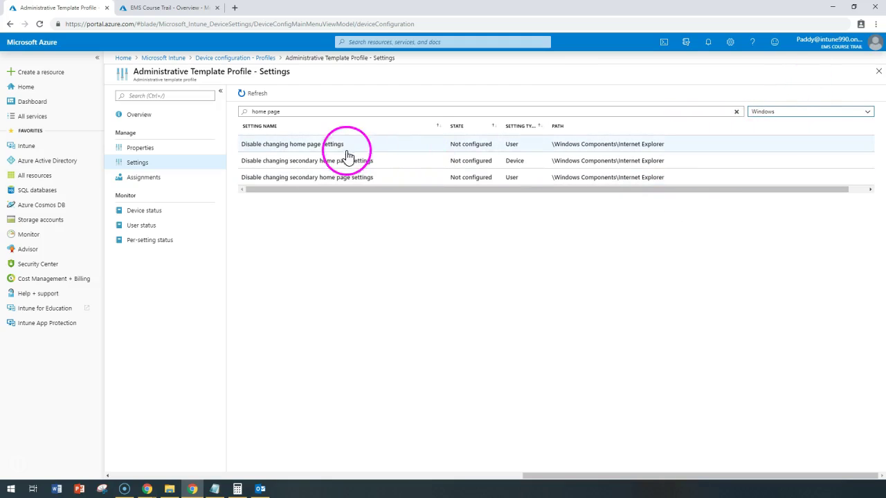
left_click(313, 143)
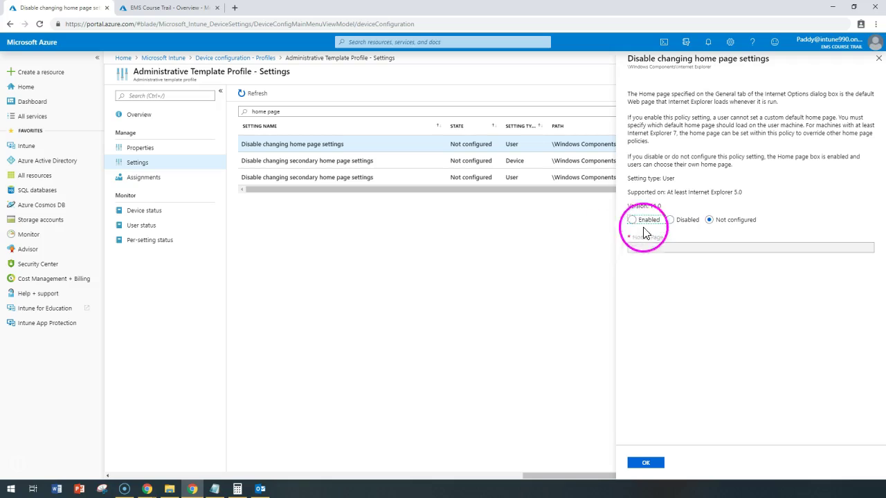
left_click(639, 220)
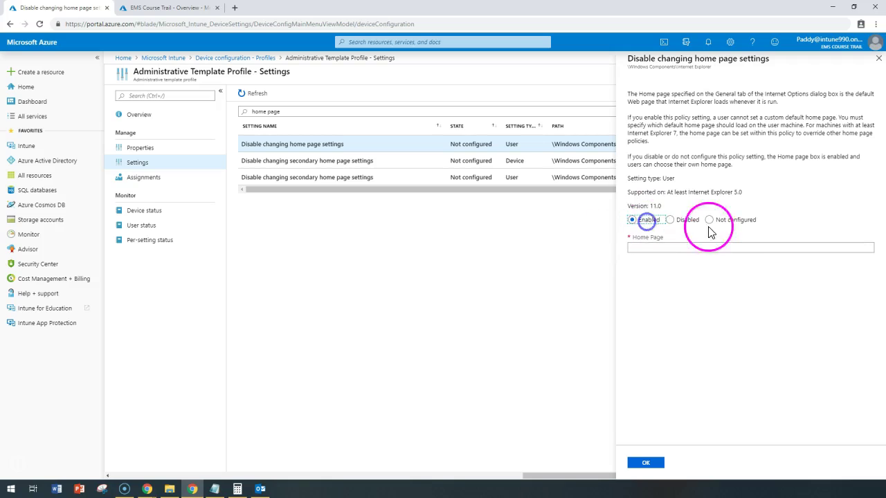
left_click(753, 249)
type("www.")
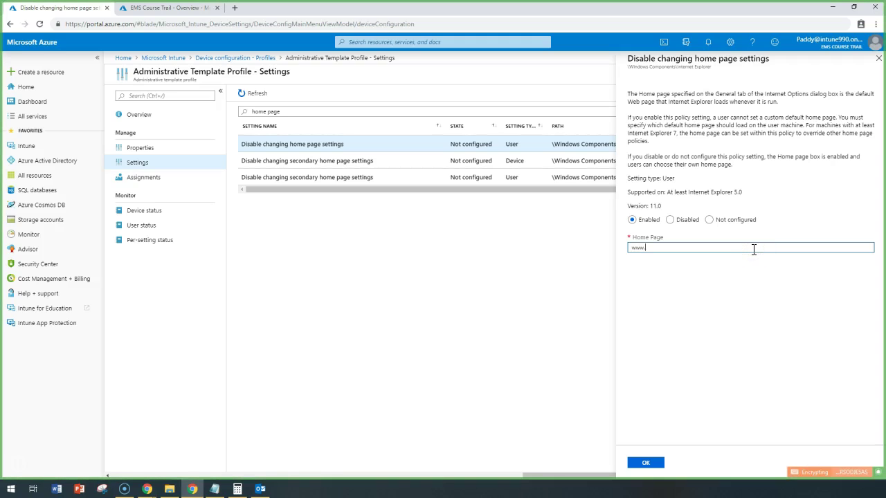
type("aumneo.com")
left_click(648, 464)
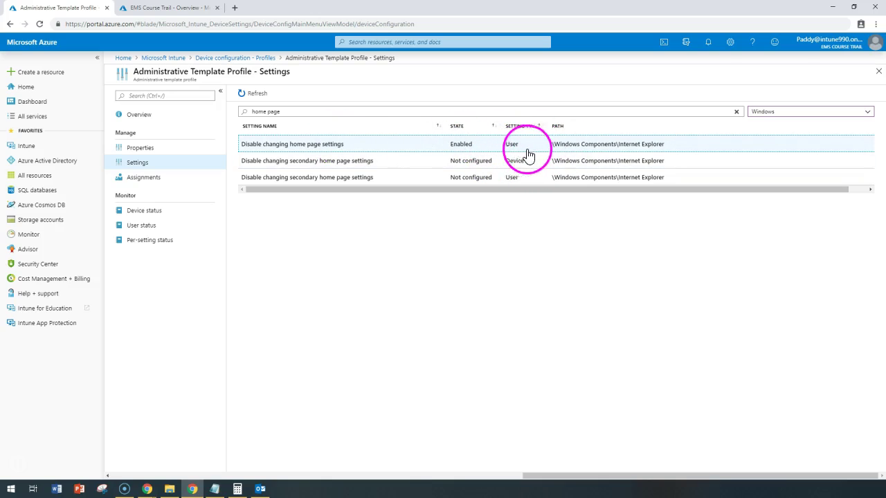
left_click(393, 161)
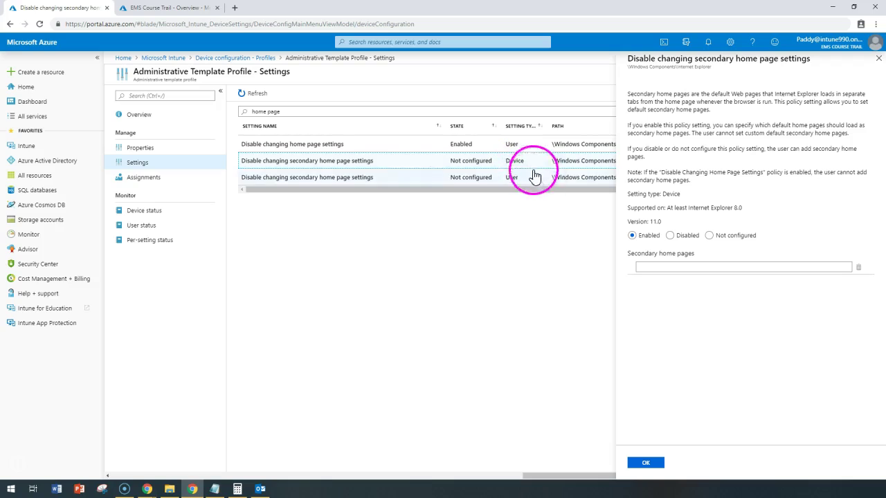
left_click(878, 59)
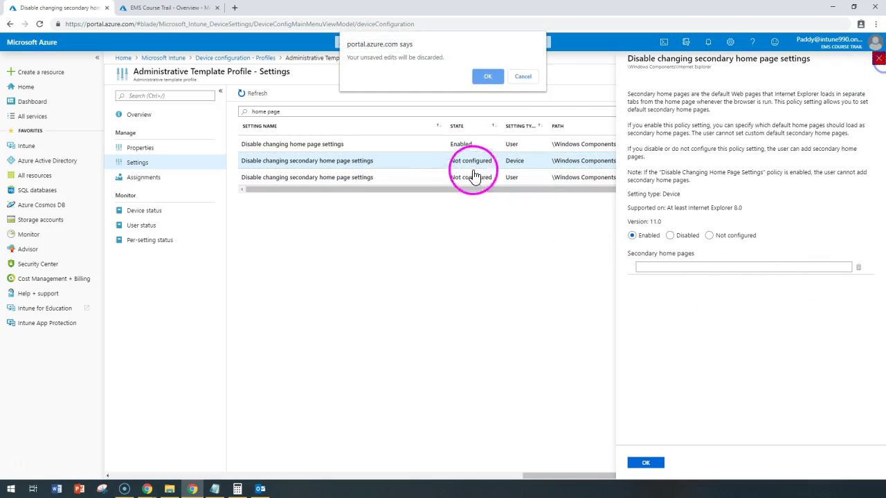
left_click(485, 75)
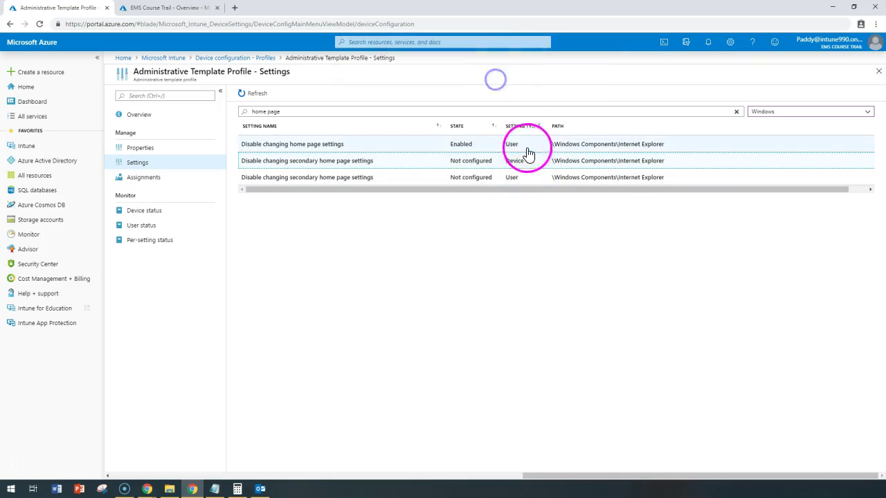
left_click(557, 126)
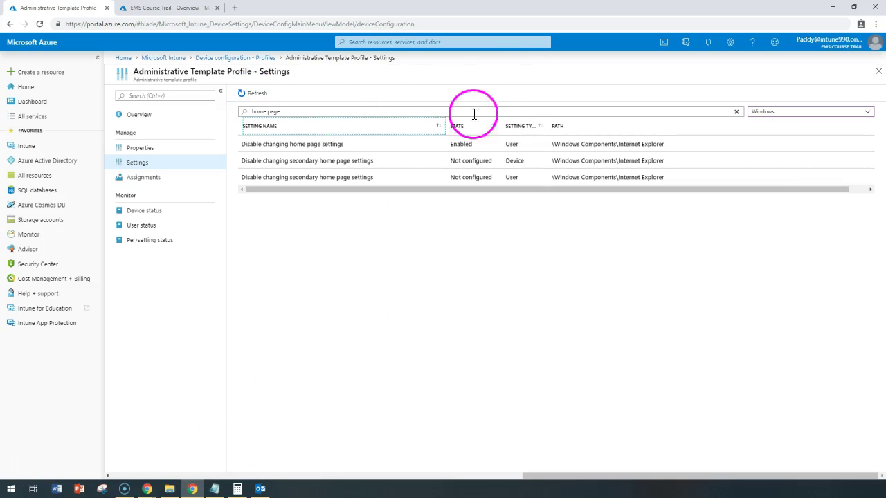
Close and reopen the Administrative Template Profile's settings, and look through the unfiltered list for all products.
left_click(878, 72)
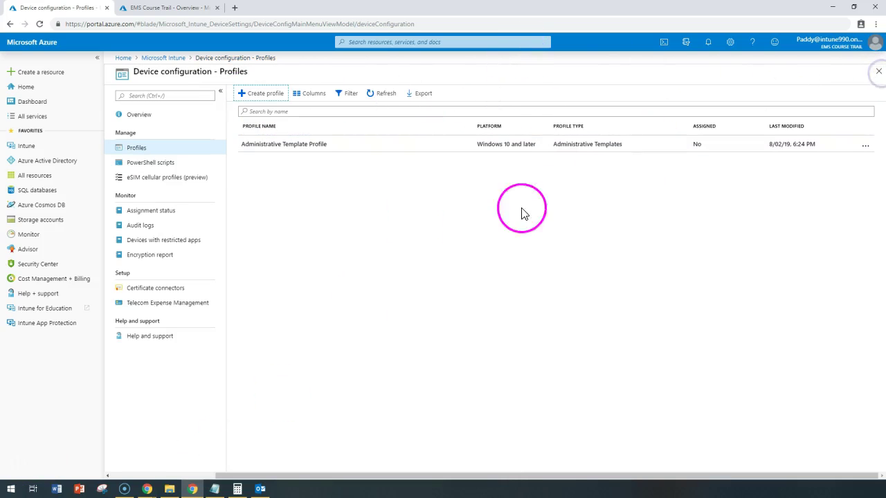
left_click(322, 145)
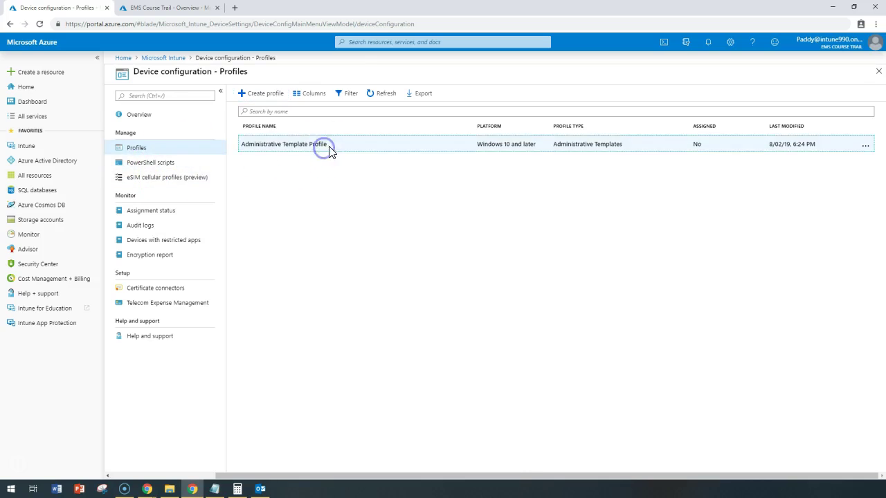
left_click(138, 163)
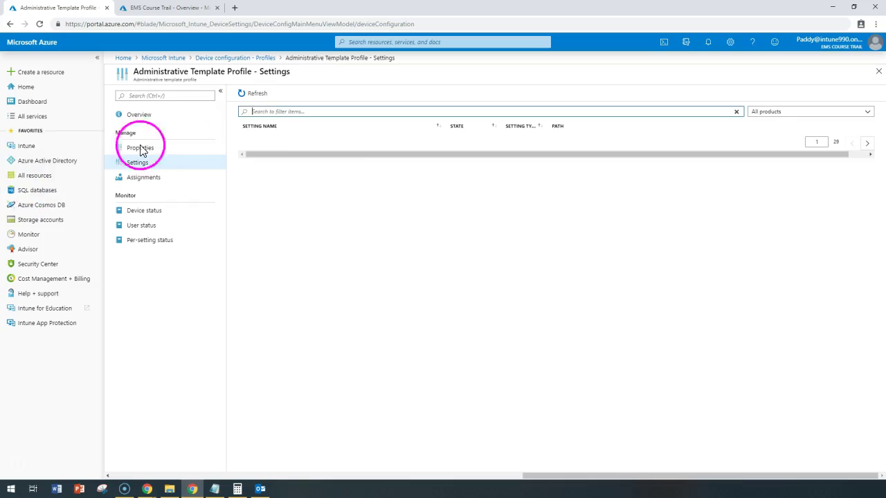
scroll(484, 363, "down", 15)
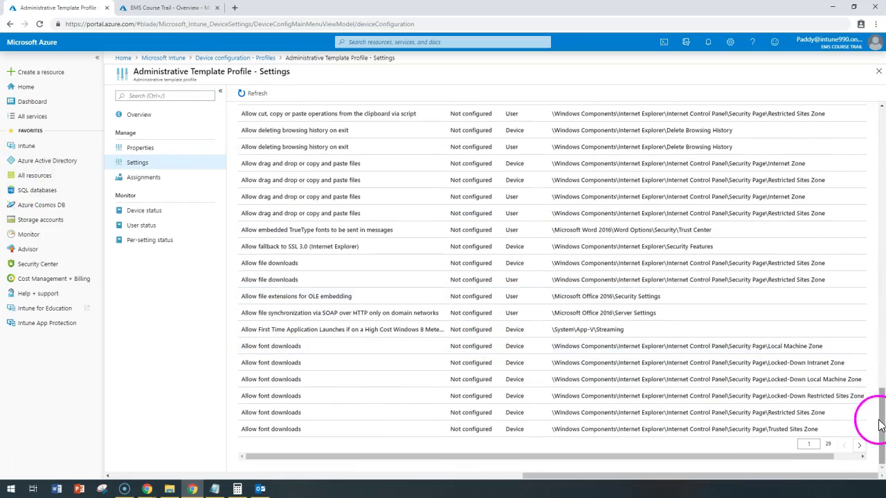
left_click_drag(880, 424, 846, 122)
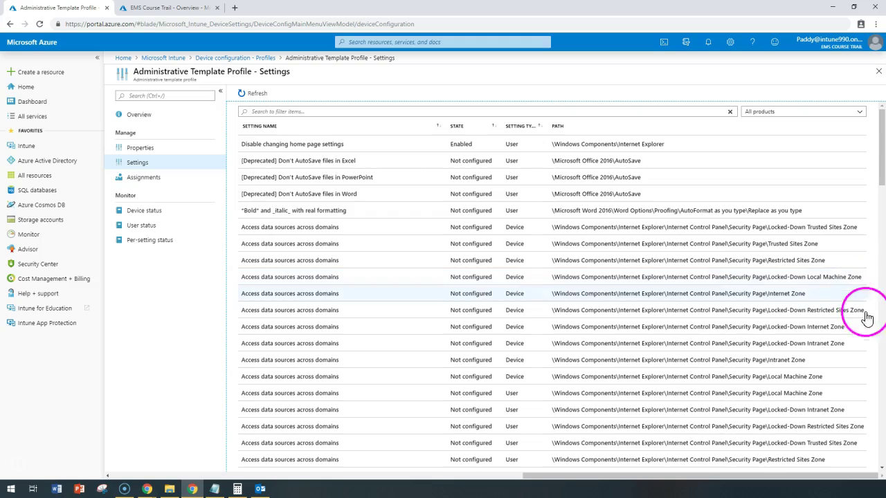
left_click(363, 111)
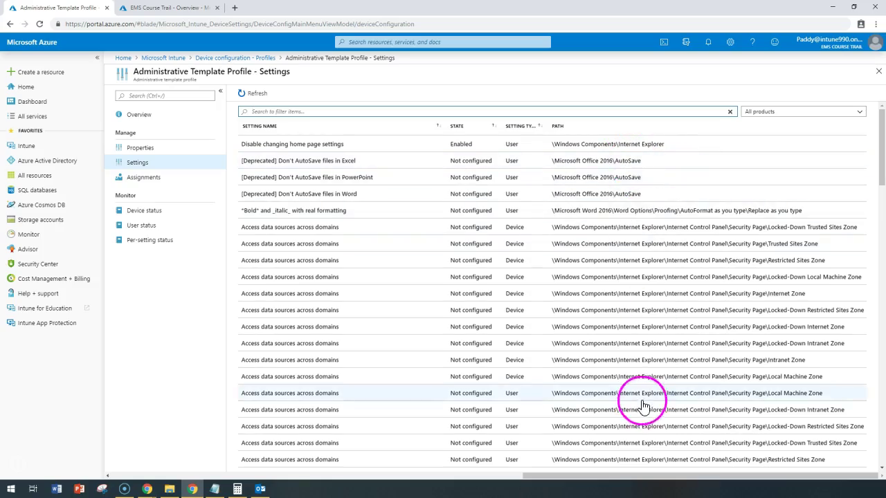
scroll(642, 405, "down", 10)
scroll(603, 338, "up", 9)
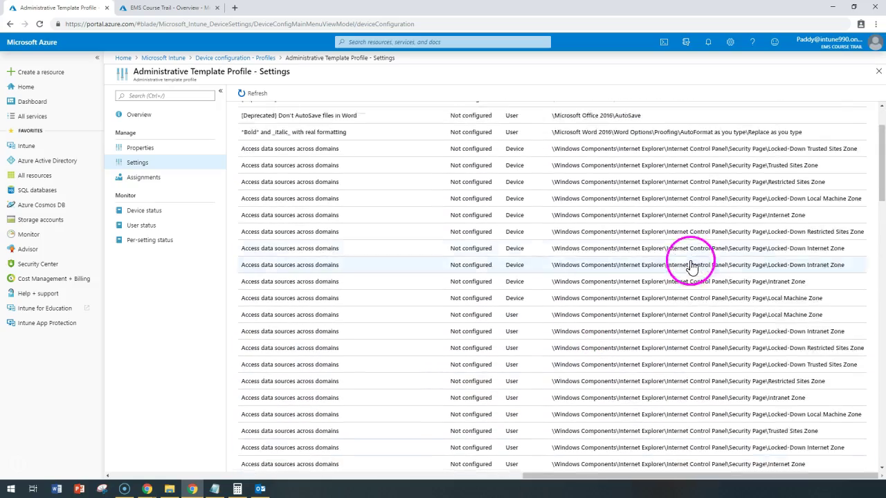
scroll(690, 266, "up", 3)
Filter the profile's settings to Office products and look through the available Office policies and their paths.
left_click(790, 111)
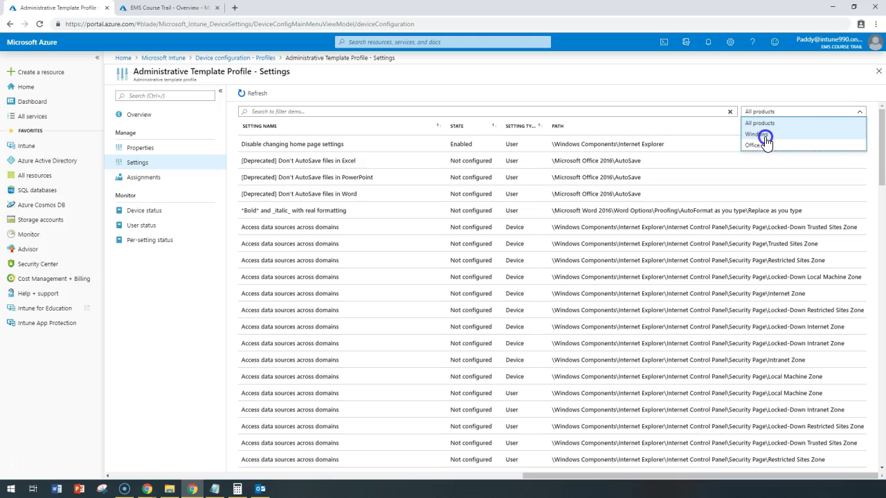
left_click(761, 145)
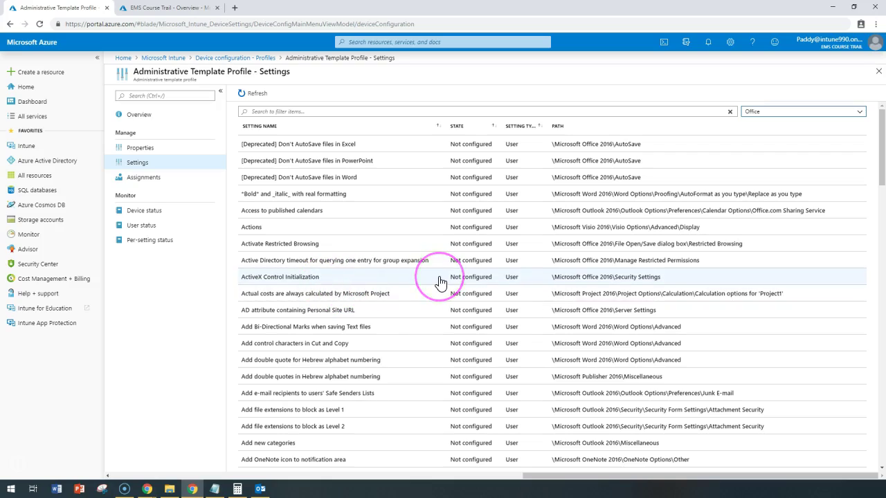
scroll(440, 283, "down", 5)
scroll(440, 282, "down", 15)
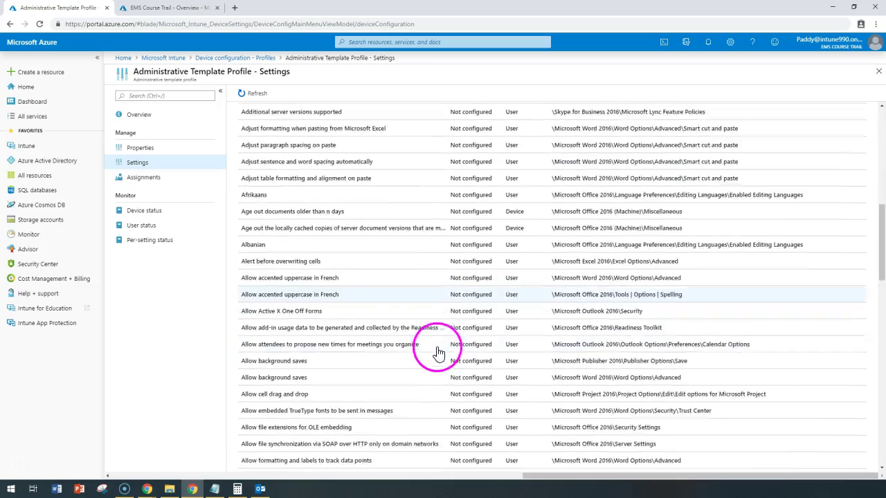
scroll(445, 347, "down", 2)
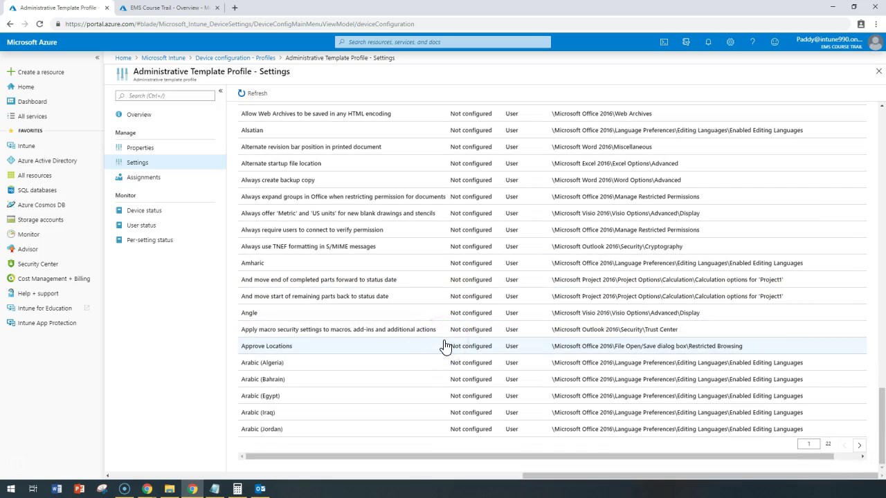
scroll(445, 348, "up", 8)
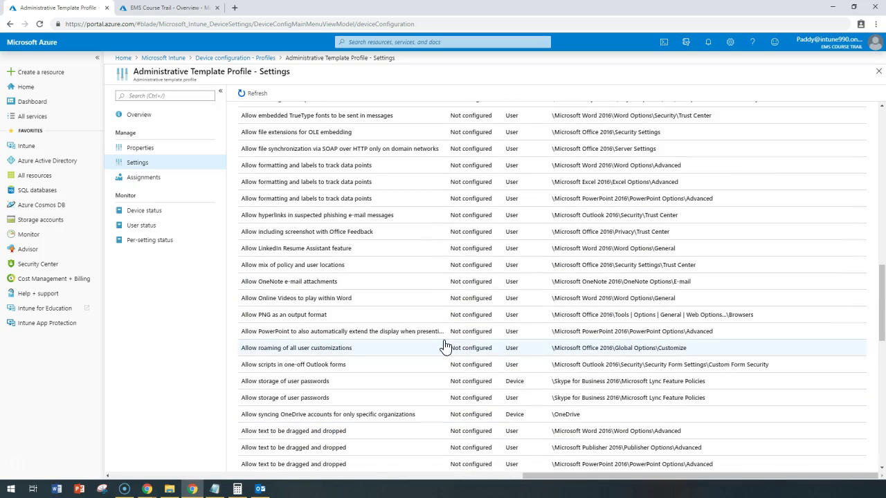
scroll(444, 348, "up", 20)
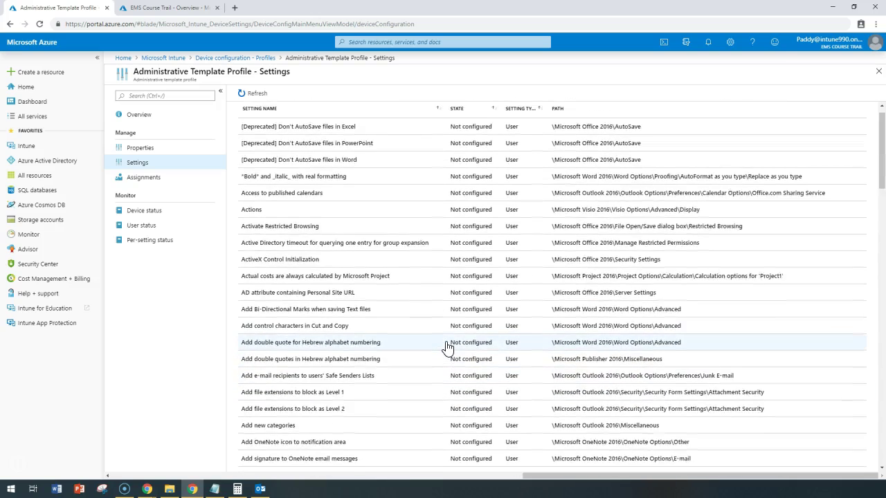
left_click(451, 339)
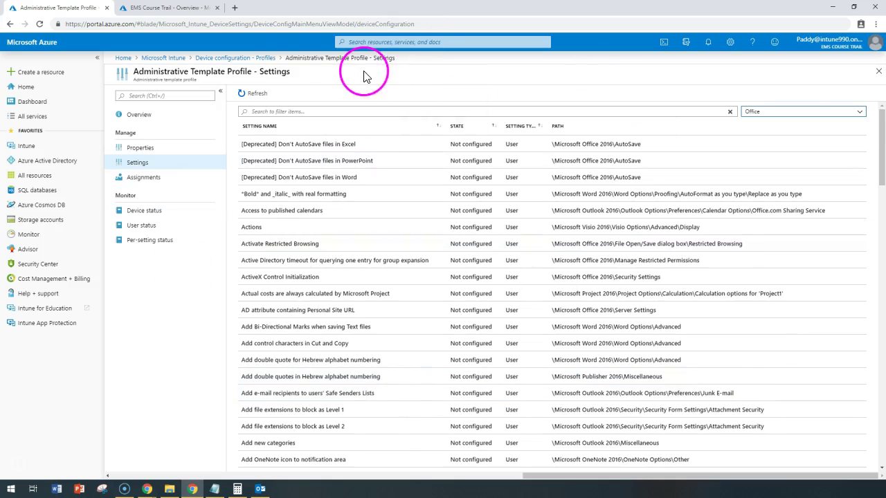
Assign the Administrative Template Profile to All Users & All Devices and save the assignment.
left_click(143, 178)
left_click(310, 146)
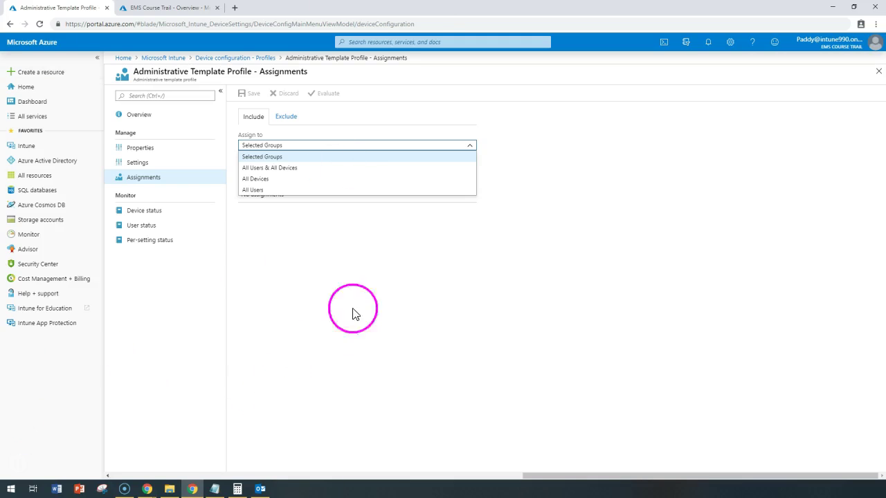
left_click(286, 172)
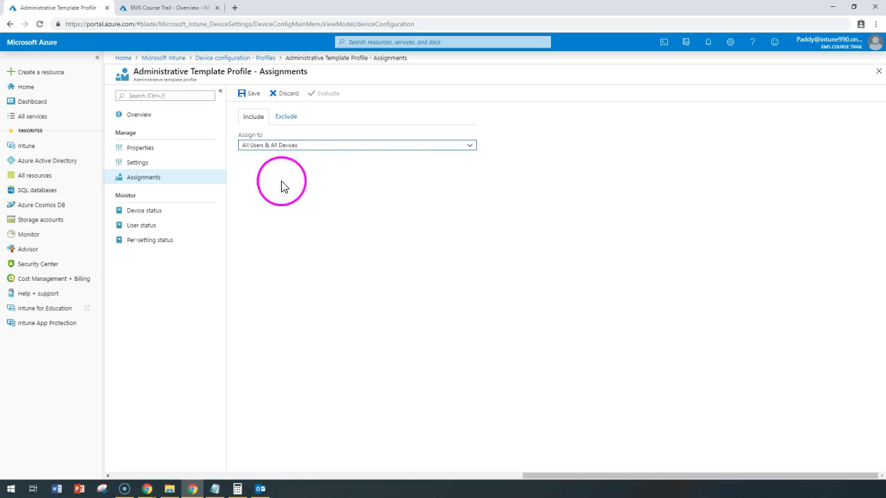
left_click(247, 93)
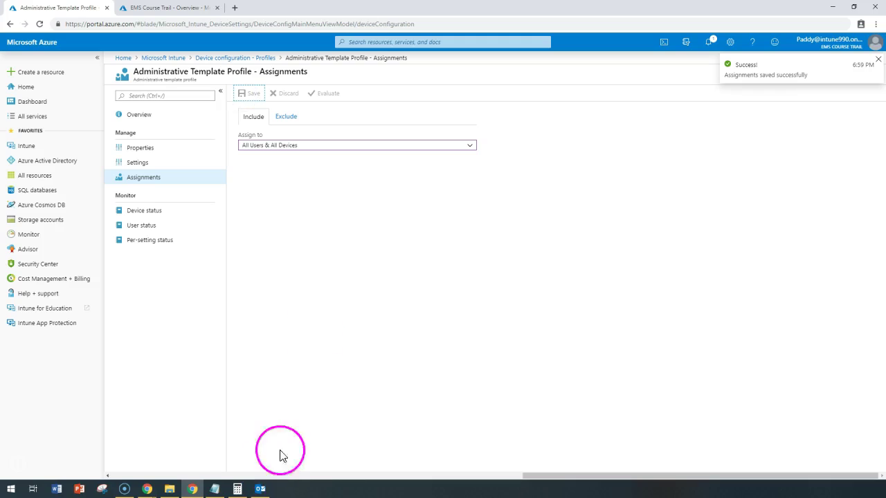